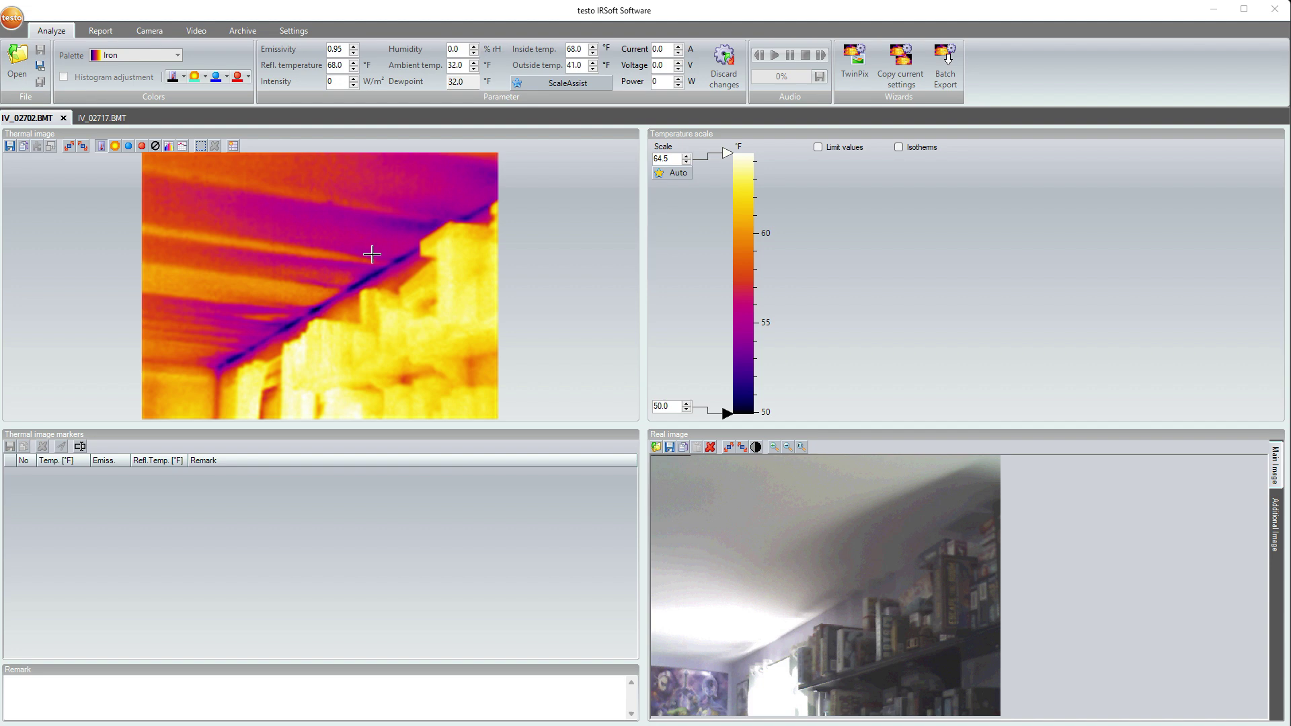
Place whole-image cold spot CS1 (50.0 °F) and hot spot HS1 (64.5 °F) markers on IV_02702.
{"action": "left_click", "coordinate": [128, 145]}
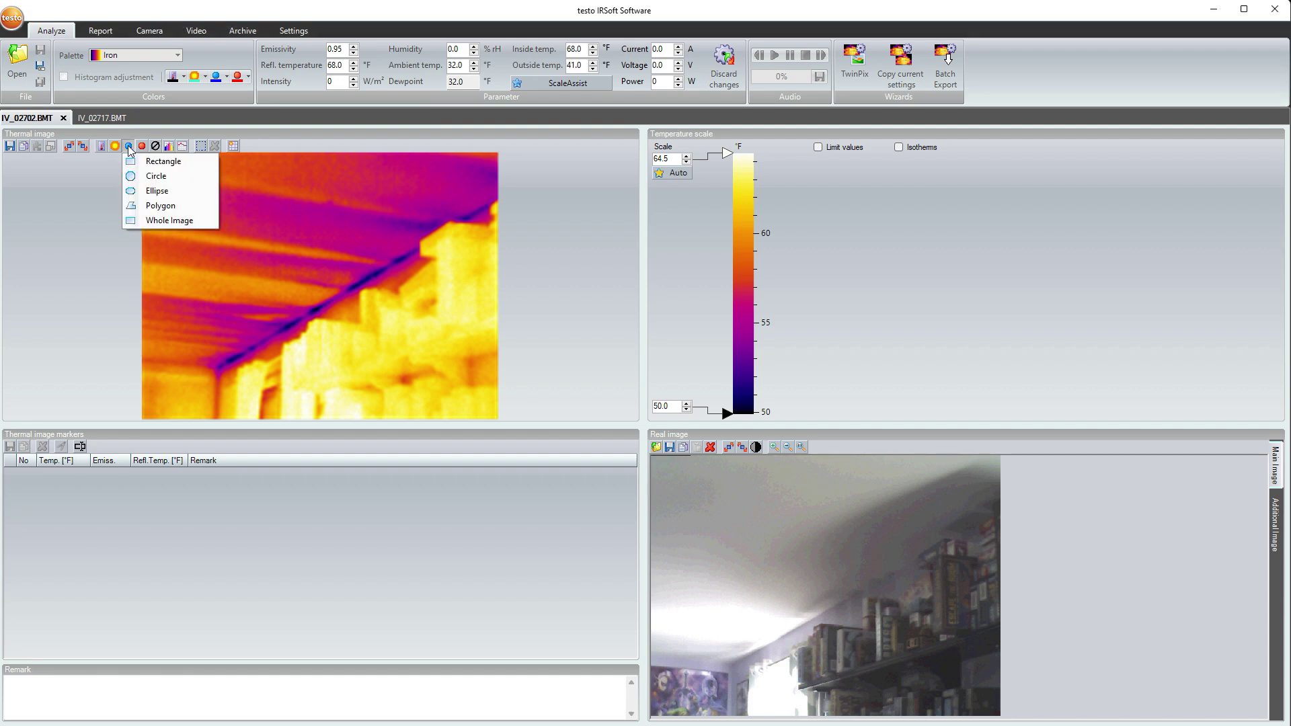
{"action": "left_click", "coordinate": [145, 219]}
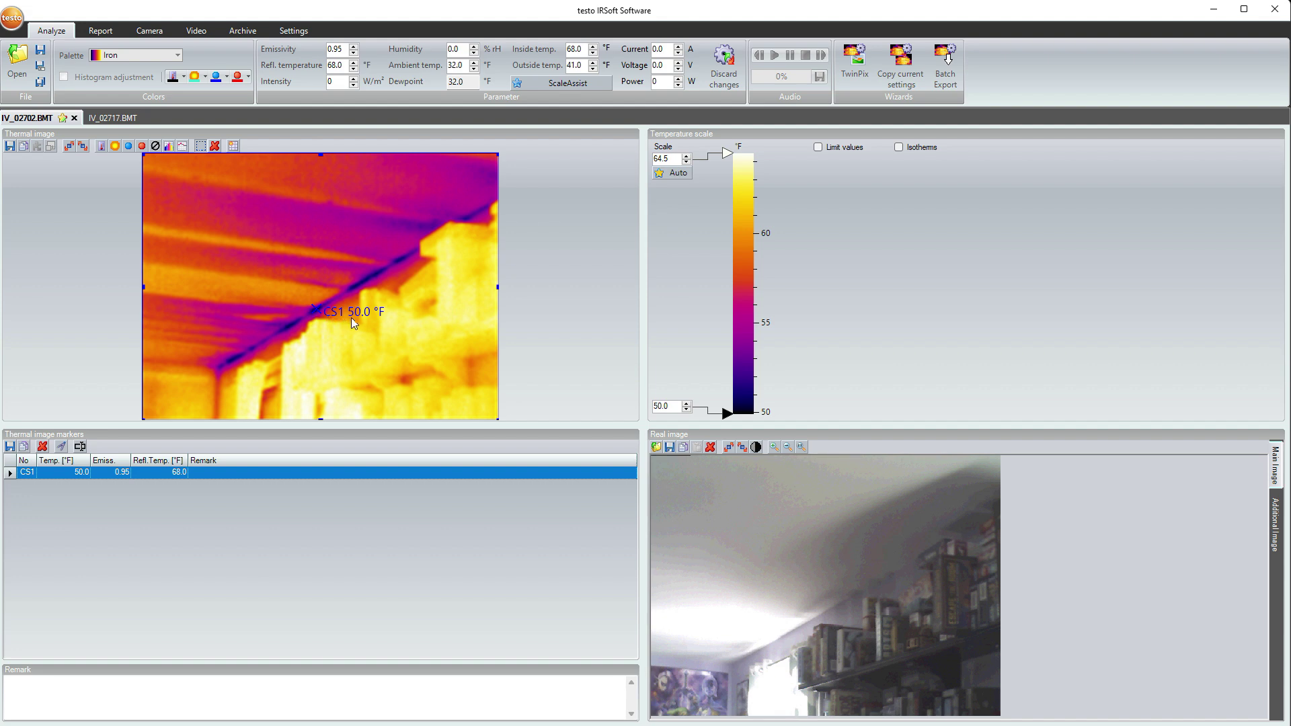
{"action": "left_click", "coordinate": [141, 146]}
{"action": "left_click", "coordinate": [183, 219]}
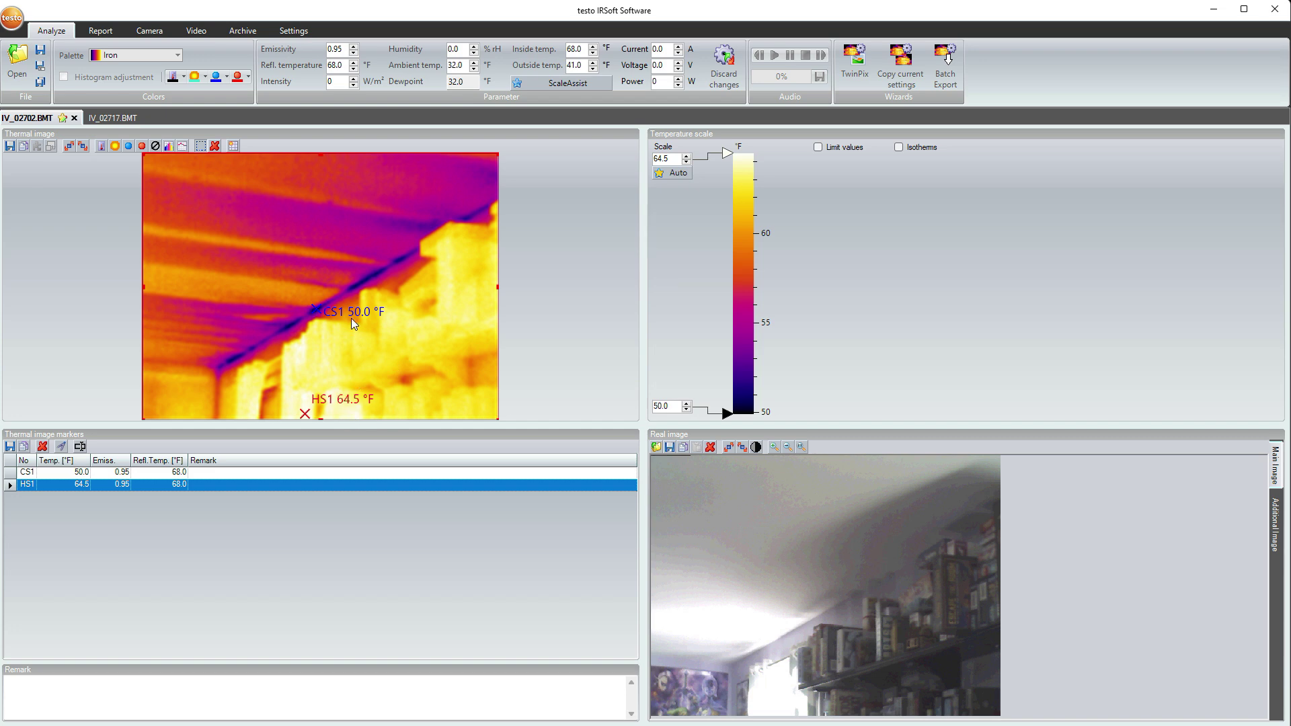
Add whole-image average marker AV1 (58.9 °F) and give its label a light colour.
{"action": "left_click", "coordinate": [168, 146]}
{"action": "left_click", "coordinate": [181, 221]}
{"action": "left_click", "coordinate": [183, 77]}
{"action": "left_click", "coordinate": [247, 143]}
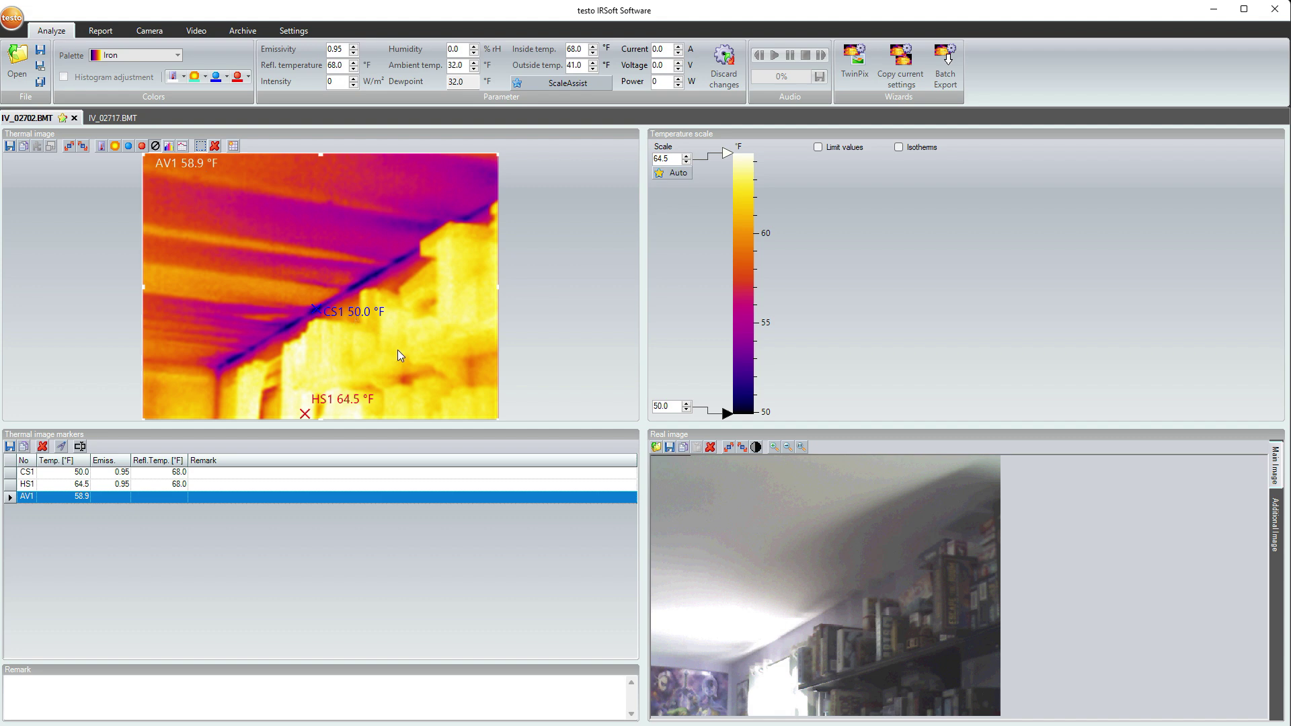
On the IV_02717 image, add a whole-image cold spot marker CS1 reading 54.5 °F.
{"action": "left_click", "coordinate": [113, 117]}
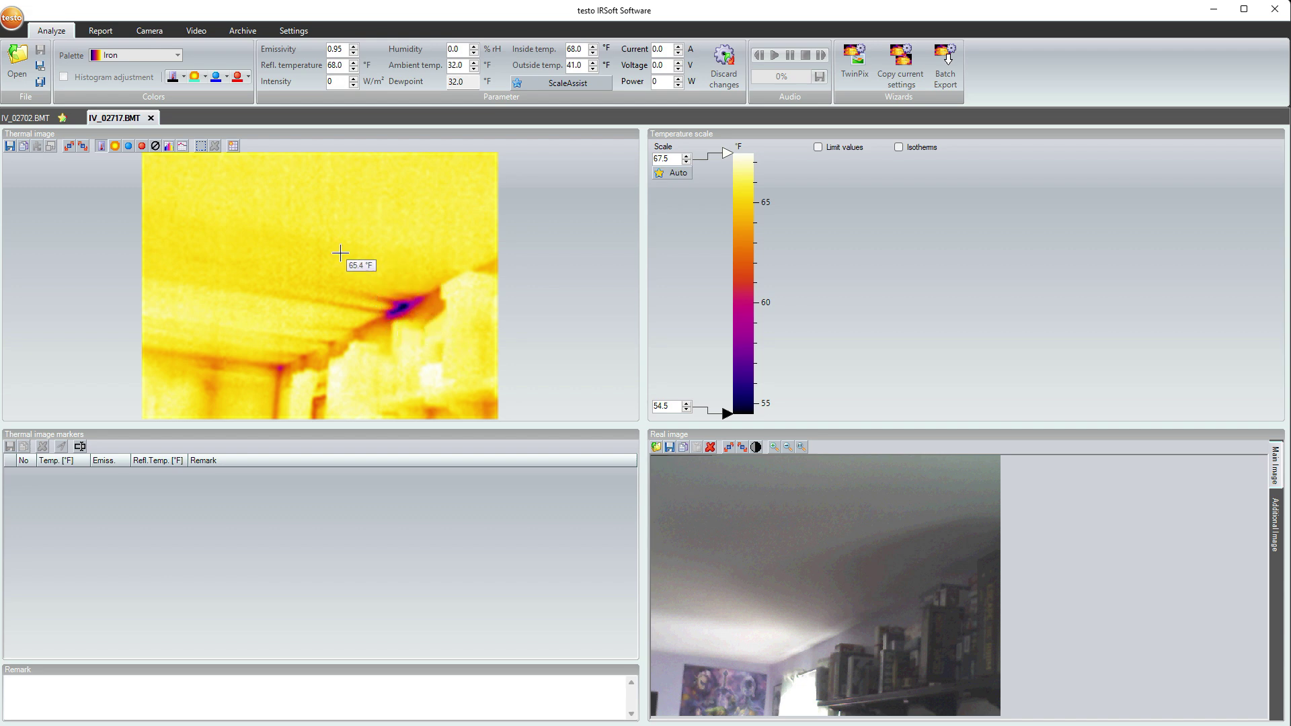
{"action": "left_click", "coordinate": [128, 150]}
{"action": "left_click", "coordinate": [165, 222]}
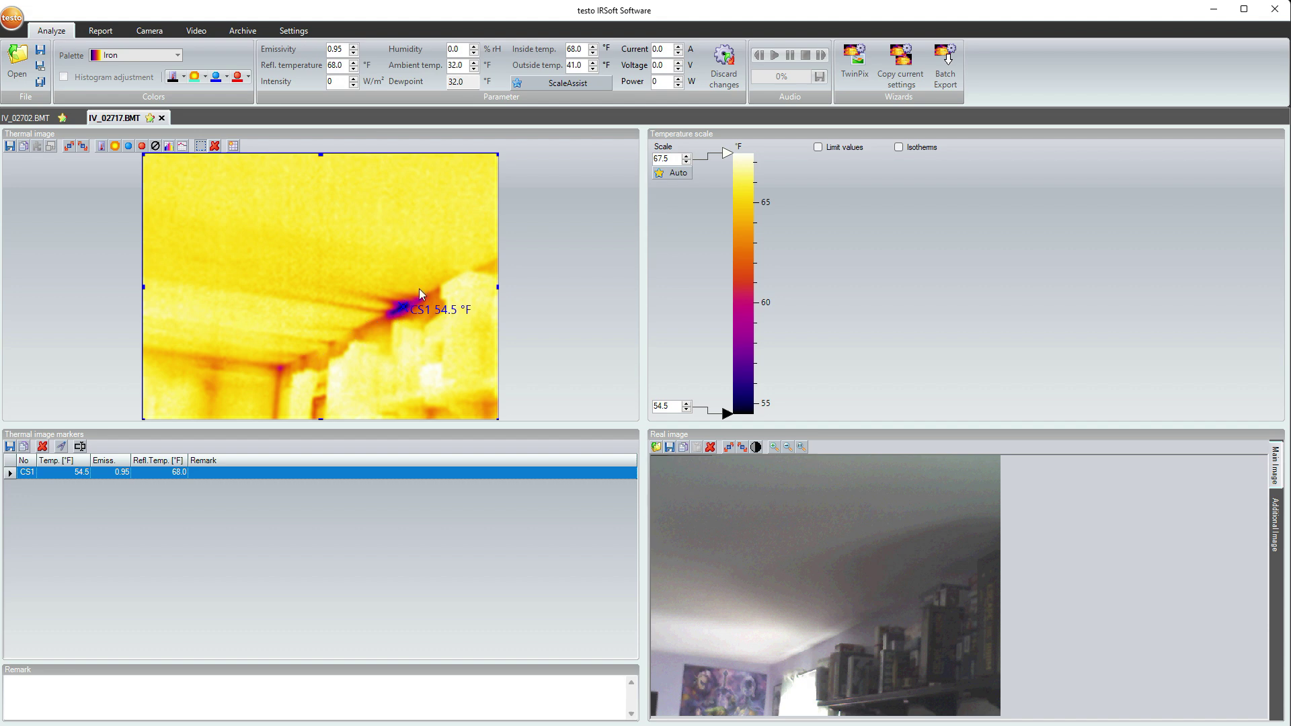
Compare IV_02702 against IV_02717 by switching between their tabs, ending on IV_02717.
{"action": "left_click", "coordinate": [27, 118]}
{"action": "left_click", "coordinate": [113, 118]}
{"action": "left_click", "coordinate": [35, 119]}
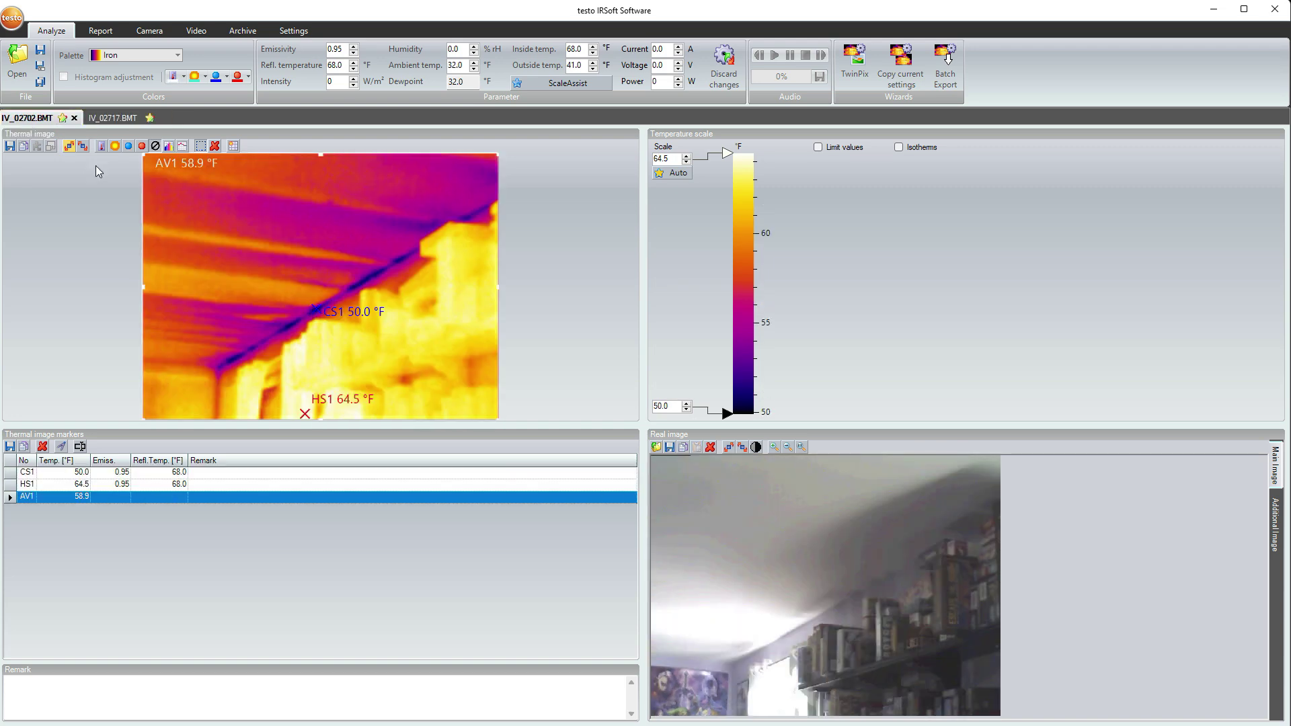
{"action": "left_click", "coordinate": [111, 119]}
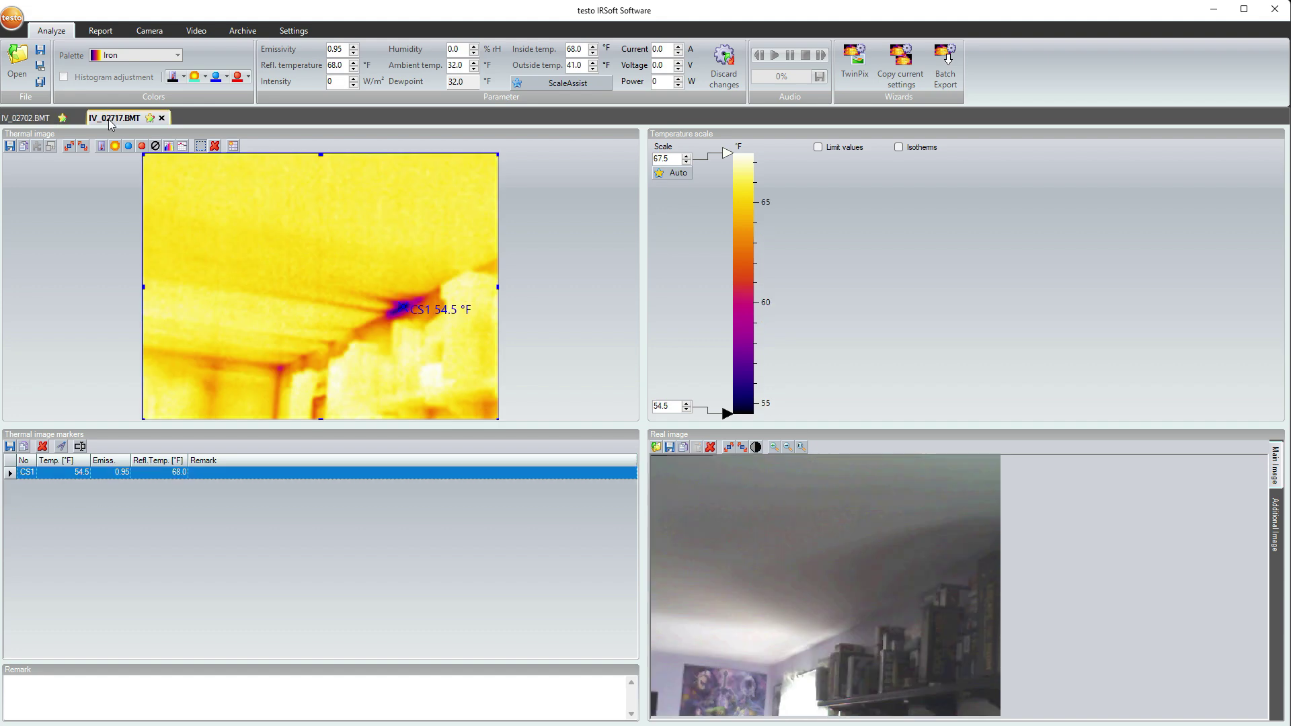
Add a whole-image hot spot HS1 (67.5 °F) to IV_02717 and compare it with IV_02702.
{"action": "left_click", "coordinate": [142, 146]}
{"action": "left_click", "coordinate": [169, 222]}
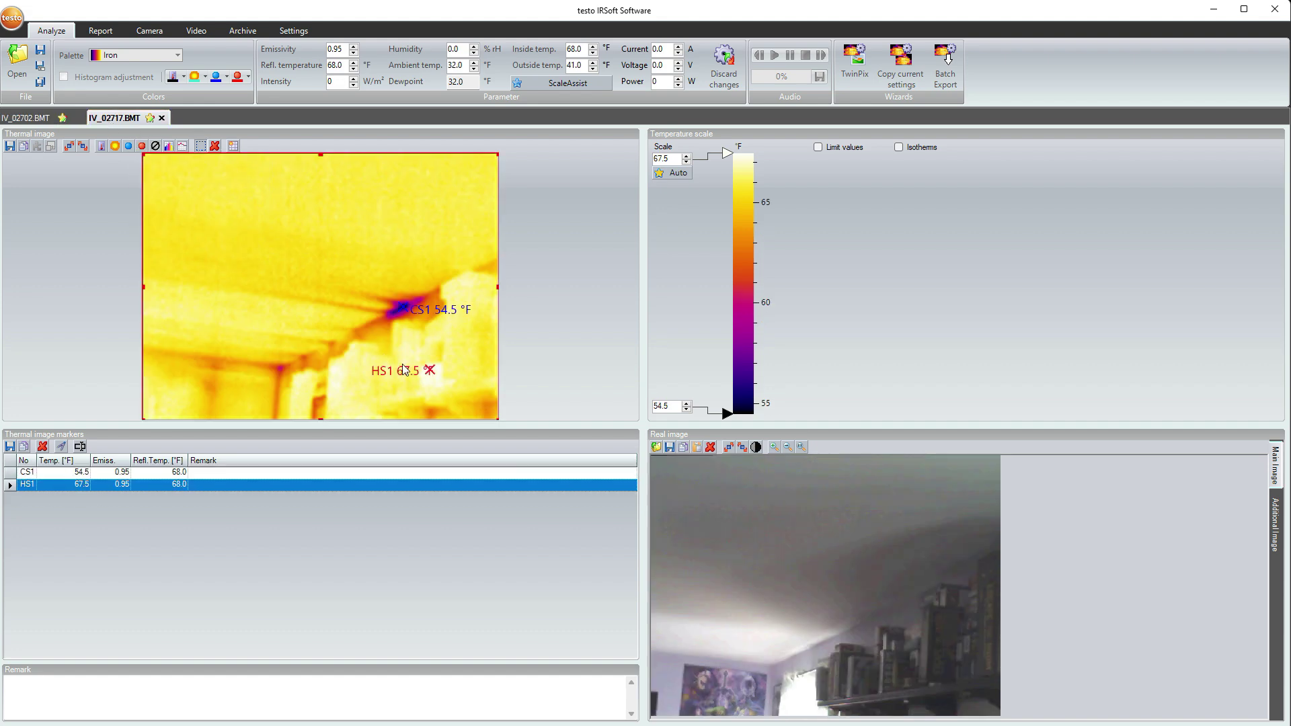
{"action": "left_click", "coordinate": [25, 118]}
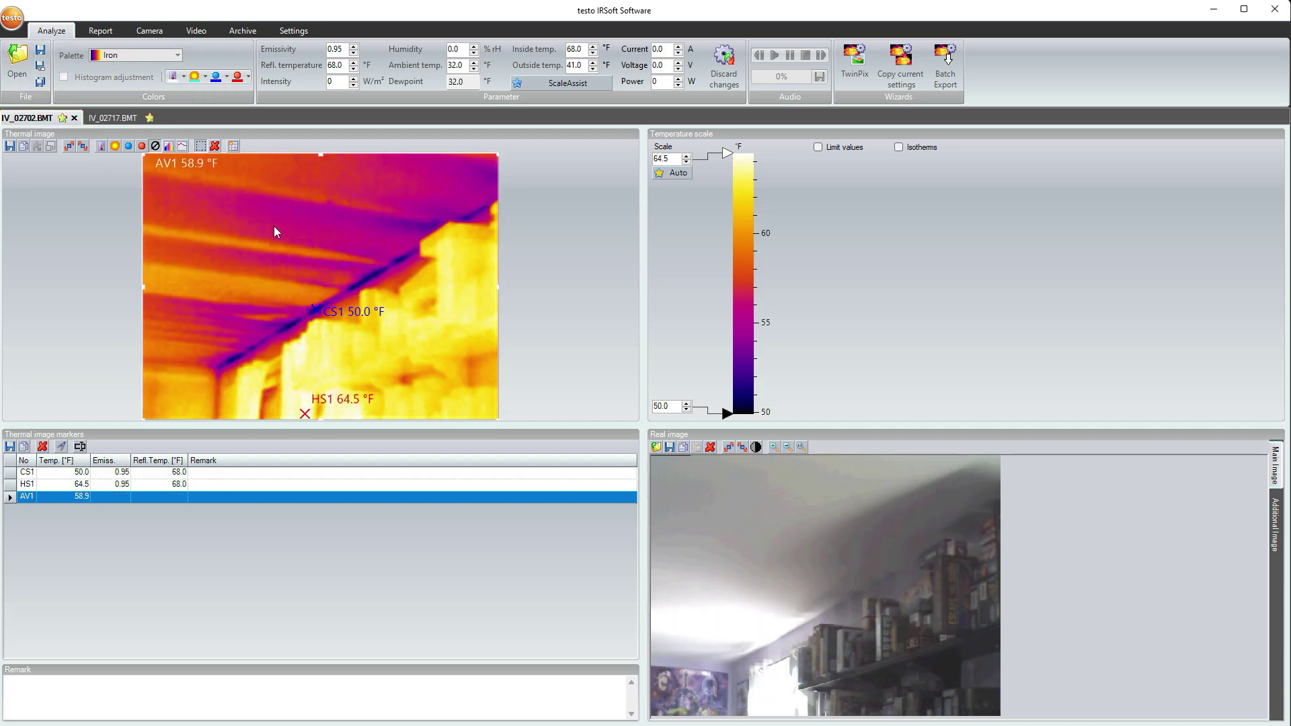
{"action": "left_click", "coordinate": [120, 120]}
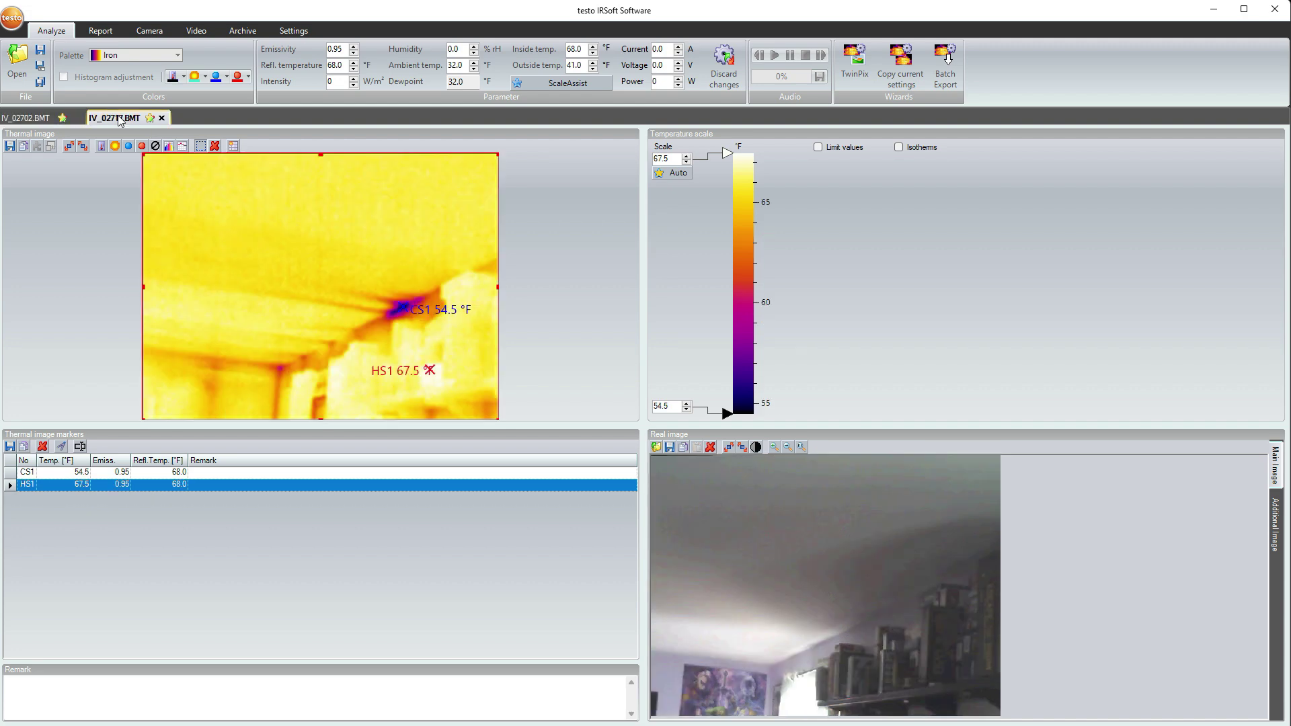
{"action": "left_click", "coordinate": [155, 146]}
Add whole-image average AV1 (65.7 °F) to IV_02717, then compare tabs, ending on IV_02702.
{"action": "left_click", "coordinate": [183, 216]}
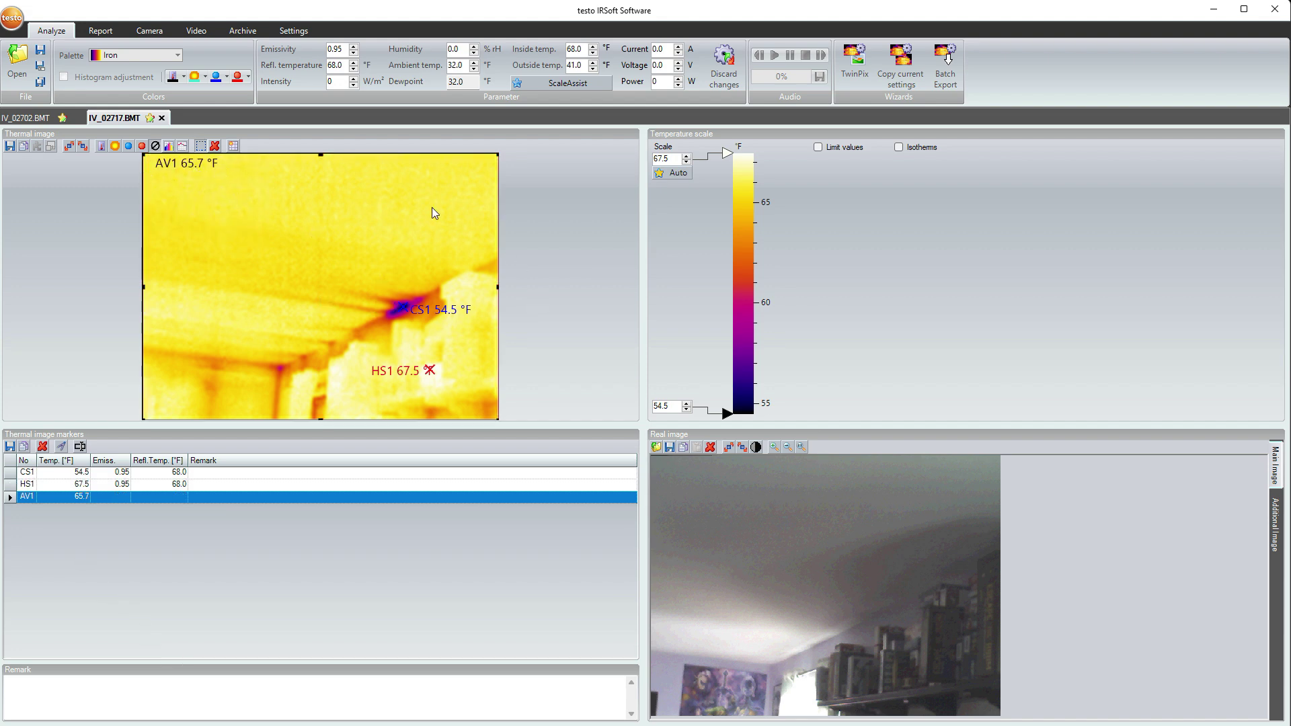
{"action": "left_click", "coordinate": [27, 118]}
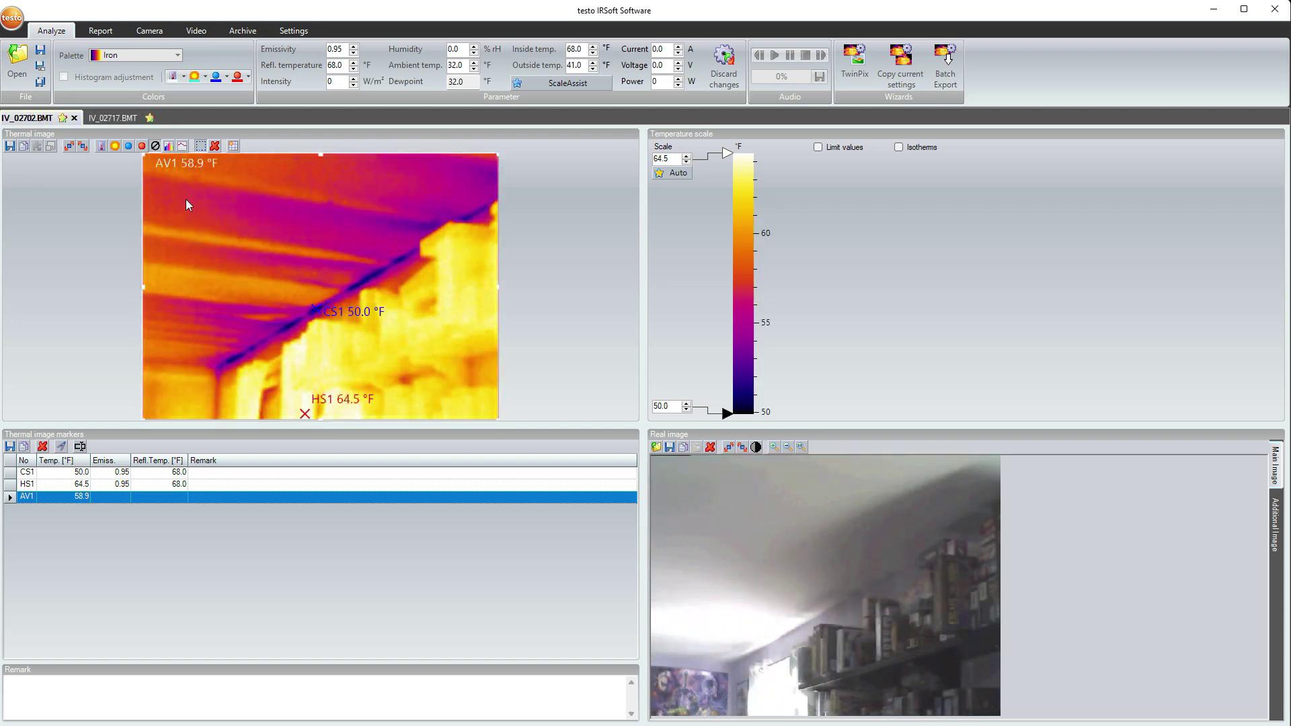
{"action": "left_click", "coordinate": [113, 117]}
{"action": "left_click", "coordinate": [113, 118]}
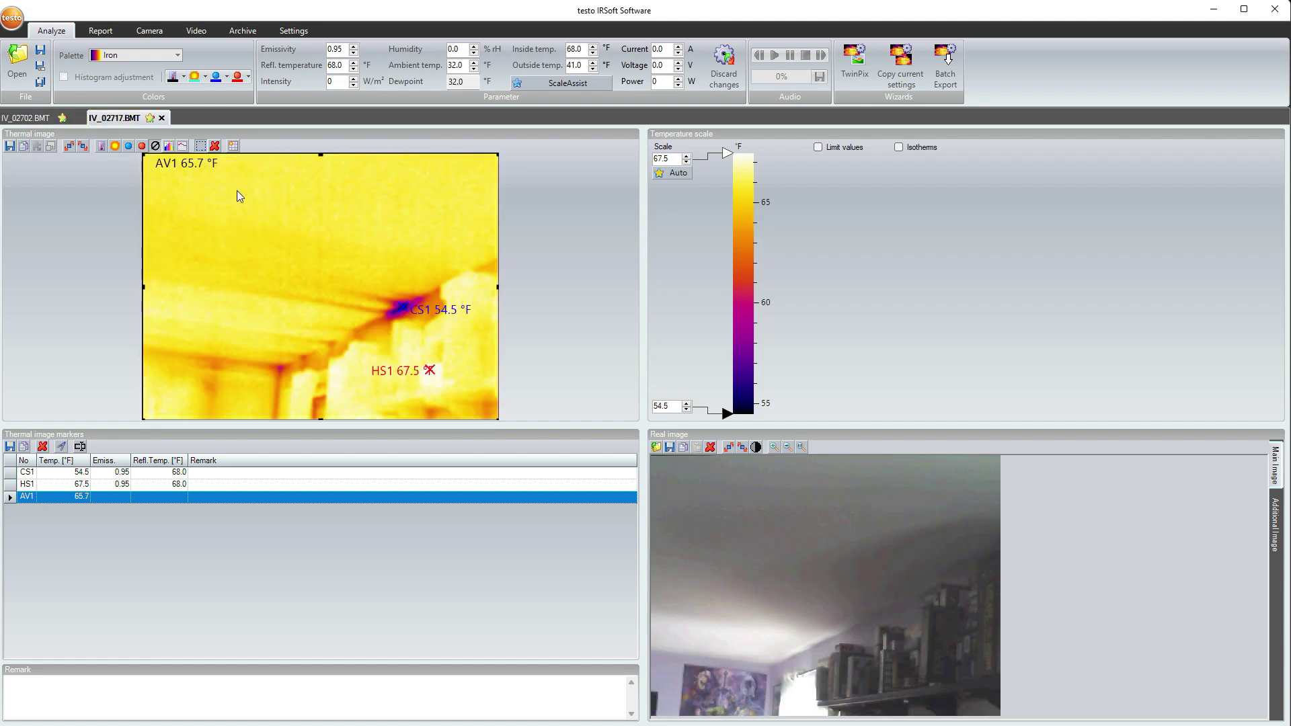
{"action": "left_click", "coordinate": [47, 119]}
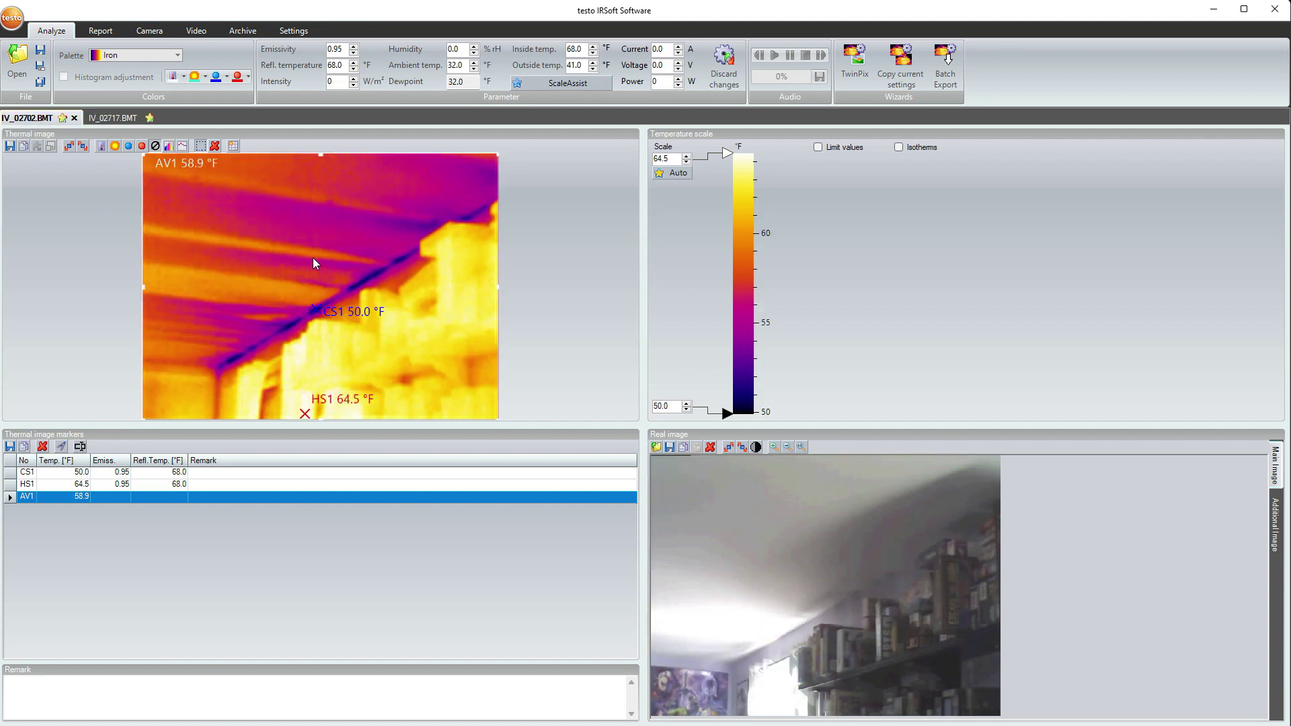